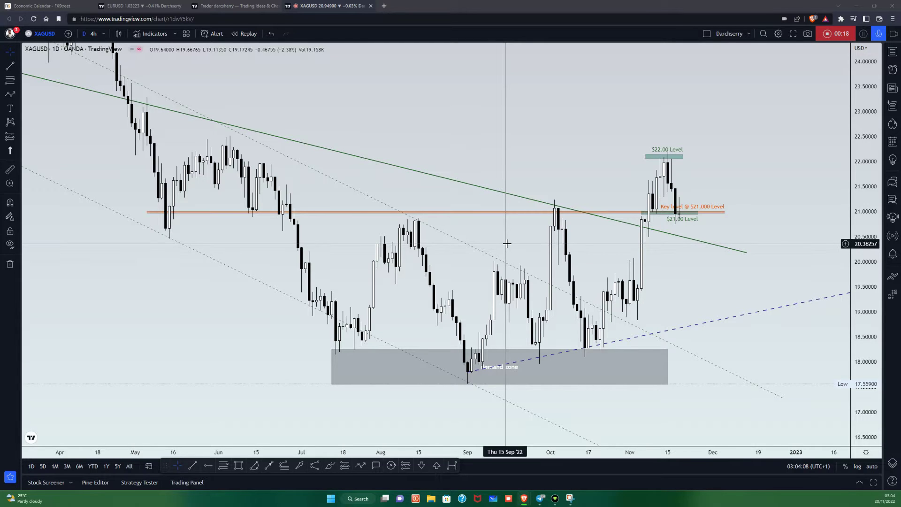
# - Zoom the XAGUSD daily chart's time axis out and back in with the mouse wheel
pyautogui.scroll(-2, 505, 253)
pyautogui.scroll(1, 504, 254)
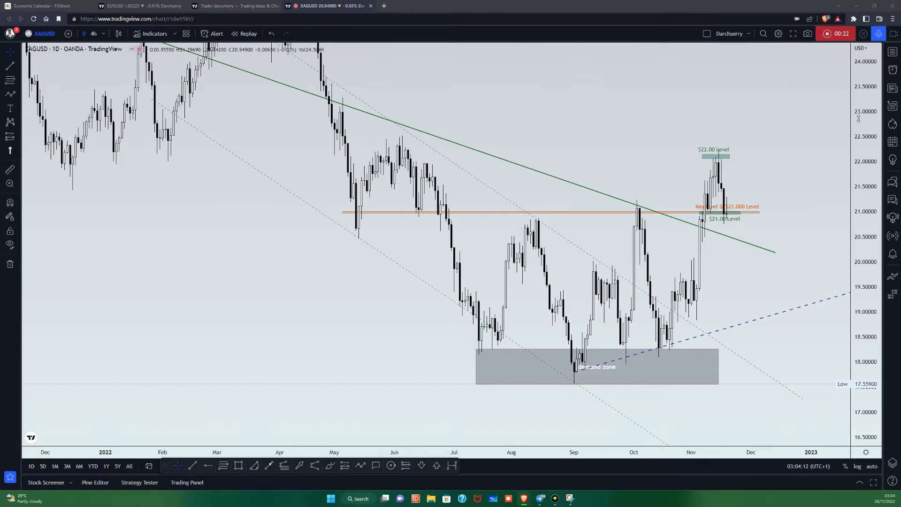
# - Compress the price scale and pan left to frame silver from July 2021 through late 2022
pyautogui.moveTo(868, 197); pyautogui.dragTo(880, 223)
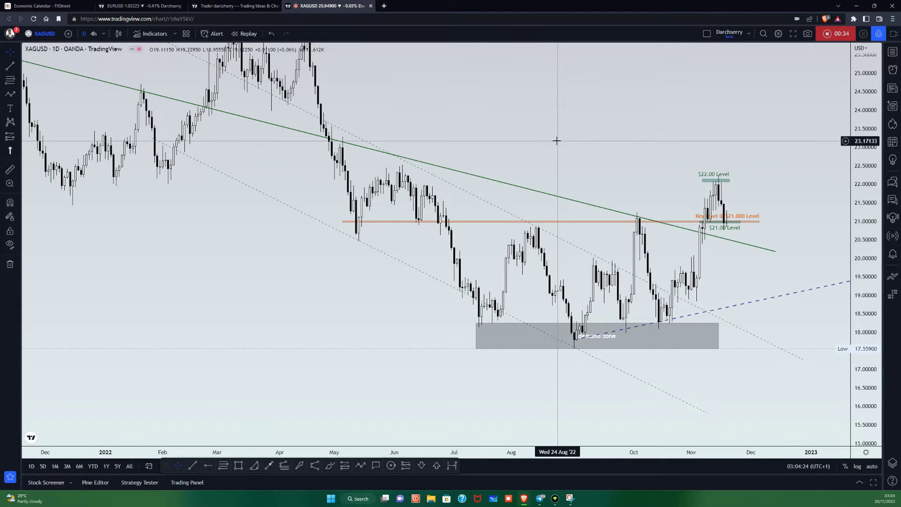
pyautogui.moveTo(482, 114); pyautogui.dragTo(526, 159)
pyautogui.scroll(-3, 527, 158)
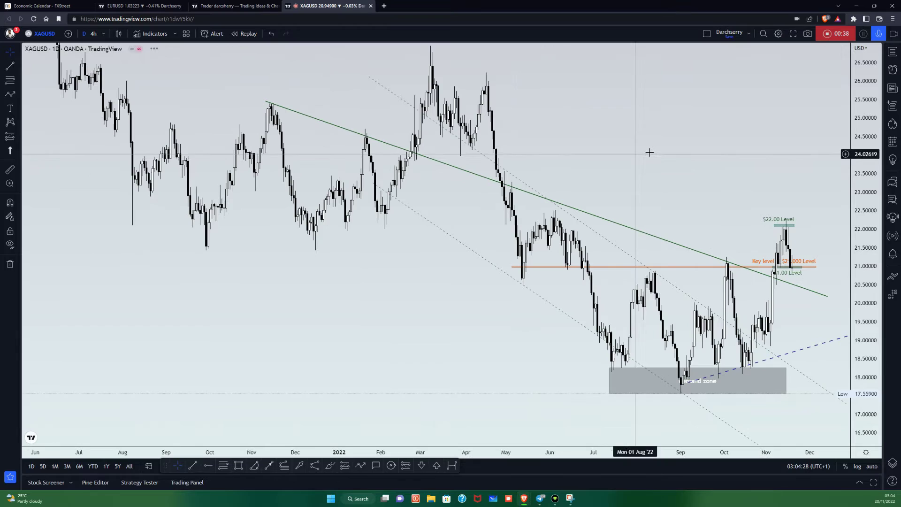
pyautogui.moveTo(634, 155); pyautogui.dragTo(609, 170)
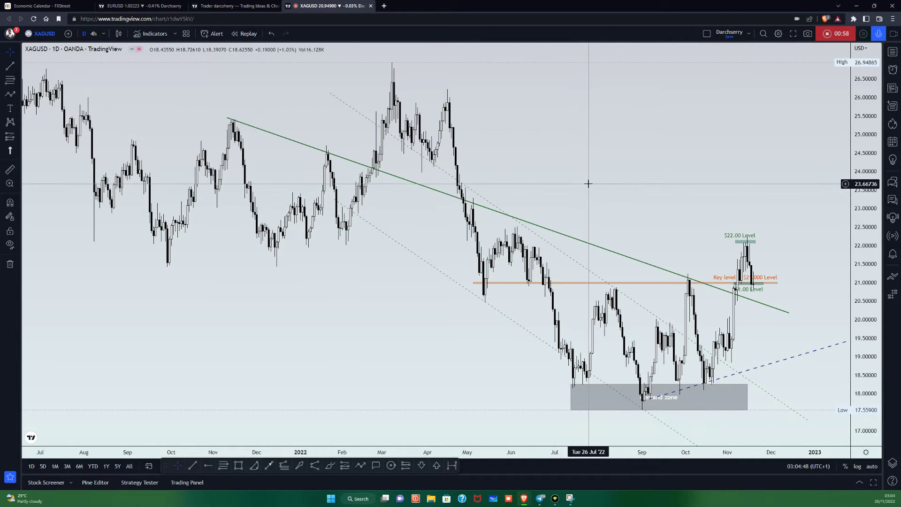
pyautogui.scroll(3, 588, 185)
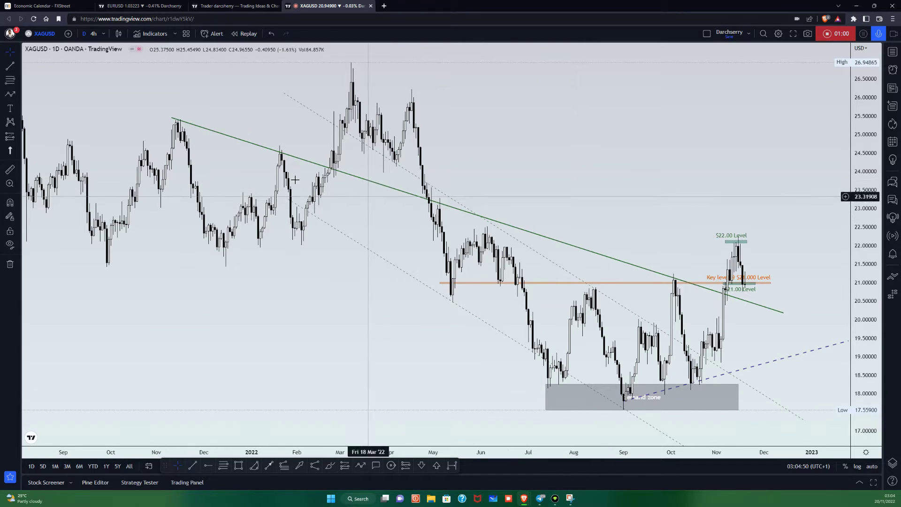
pyautogui.click(327, 466)
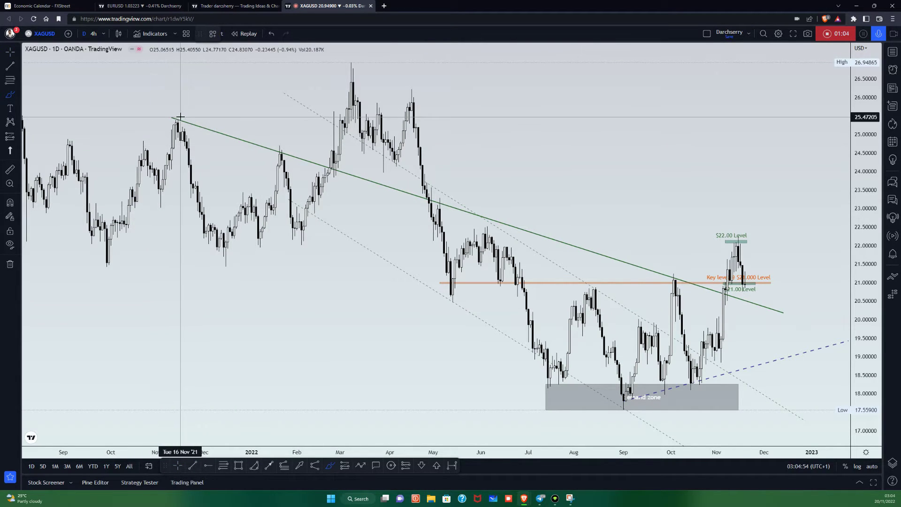
pyautogui.moveTo(187, 114)
pyautogui.mouseDown()
pyautogui.moveTo(156, 112)
pyautogui.moveTo(167, 136)
pyautogui.mouseUp()
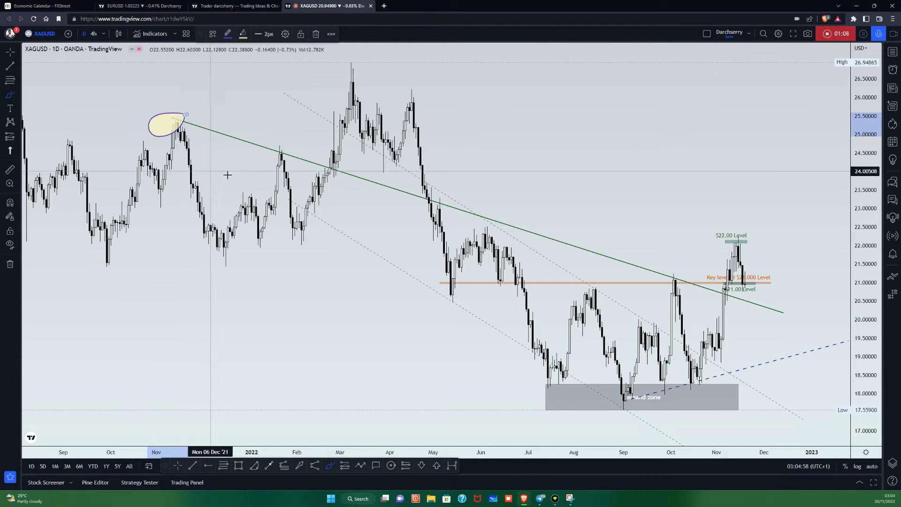
pyautogui.press('Delete')
pyautogui.moveTo(282, 141)
pyautogui.mouseDown()
pyautogui.moveTo(292, 156)
pyautogui.moveTo(264, 154)
pyautogui.mouseUp()
pyautogui.press('Delete')
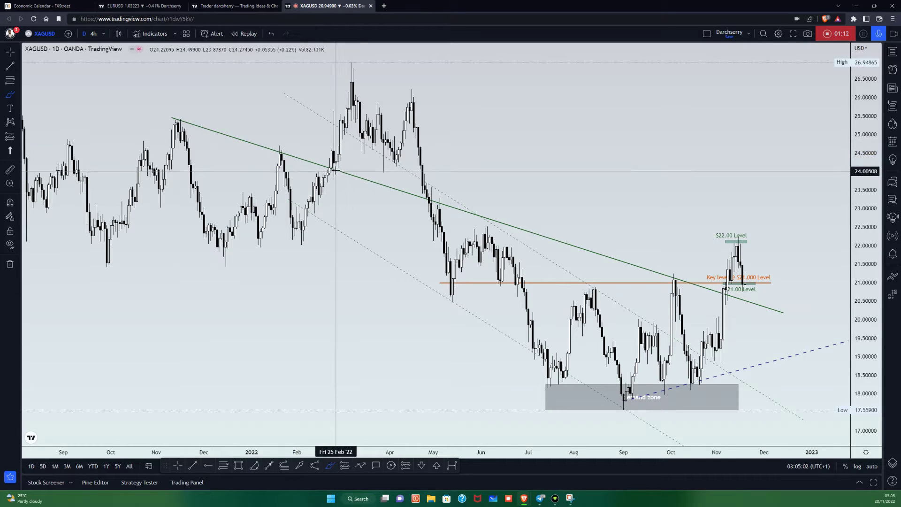
pyautogui.moveTo(338, 159)
pyautogui.mouseDown()
pyautogui.moveTo(321, 186)
pyautogui.moveTo(339, 160)
pyautogui.mouseUp()
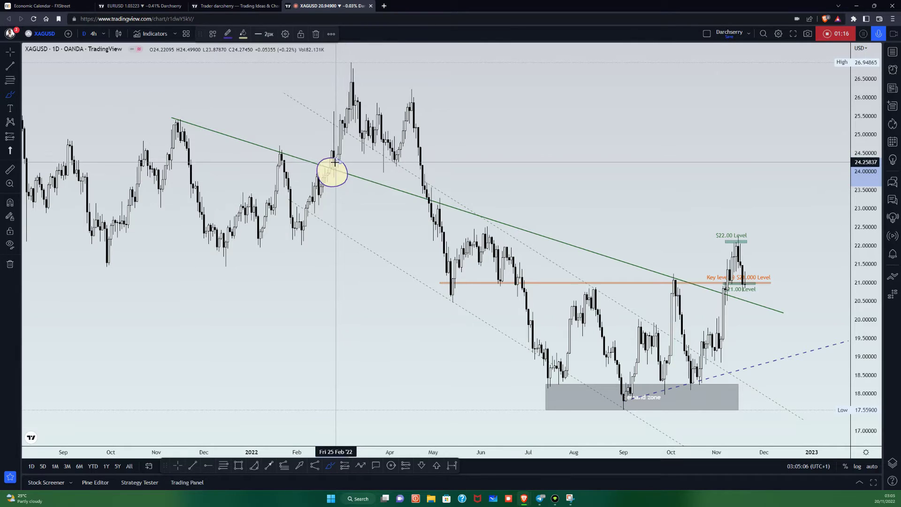
pyautogui.press('Delete')
pyautogui.moveTo(424, 187)
pyautogui.mouseDown()
pyautogui.moveTo(434, 190)
pyautogui.moveTo(420, 201)
pyautogui.moveTo(443, 205)
pyautogui.moveTo(424, 197)
pyautogui.mouseUp()
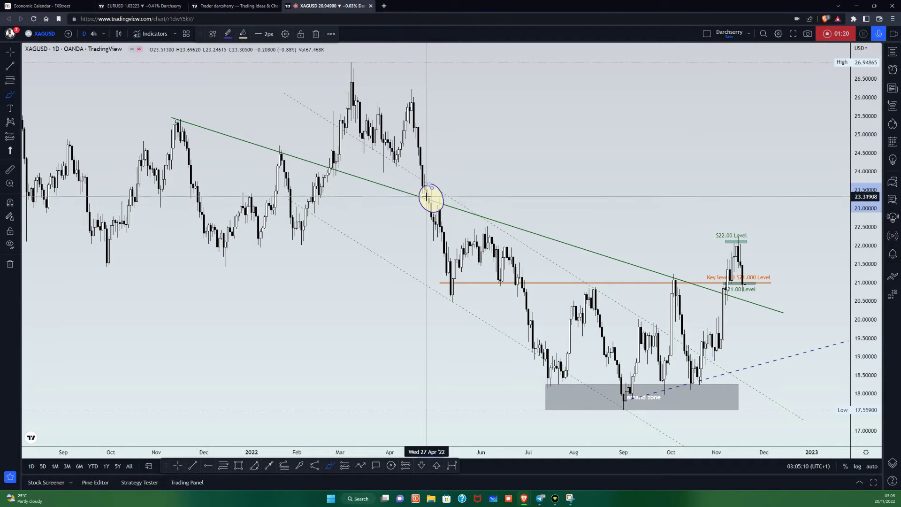
pyautogui.press('Delete')
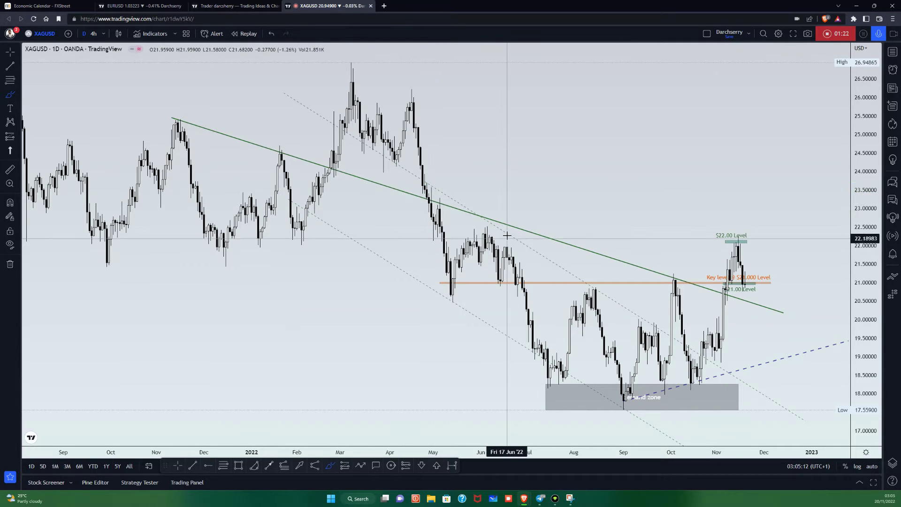
pyautogui.moveTo(492, 214)
pyautogui.mouseDown()
pyautogui.moveTo(483, 212)
pyautogui.moveTo(479, 229)
pyautogui.moveTo(494, 229)
pyautogui.moveTo(484, 218)
pyautogui.mouseUp()
pyautogui.press('Delete')
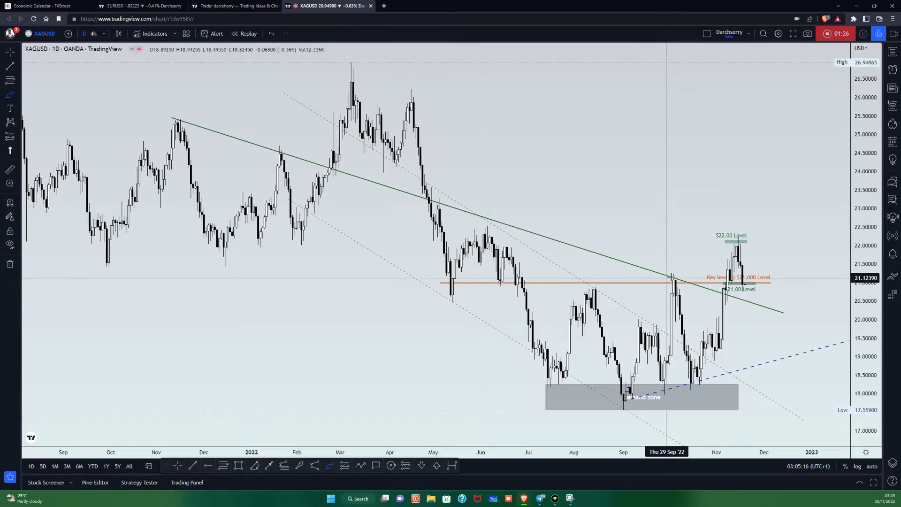
pyautogui.moveTo(675, 273)
pyautogui.mouseDown()
pyautogui.moveTo(663, 280)
pyautogui.moveTo(675, 292)
pyautogui.moveTo(684, 280)
pyautogui.moveTo(671, 271)
pyautogui.mouseUp()
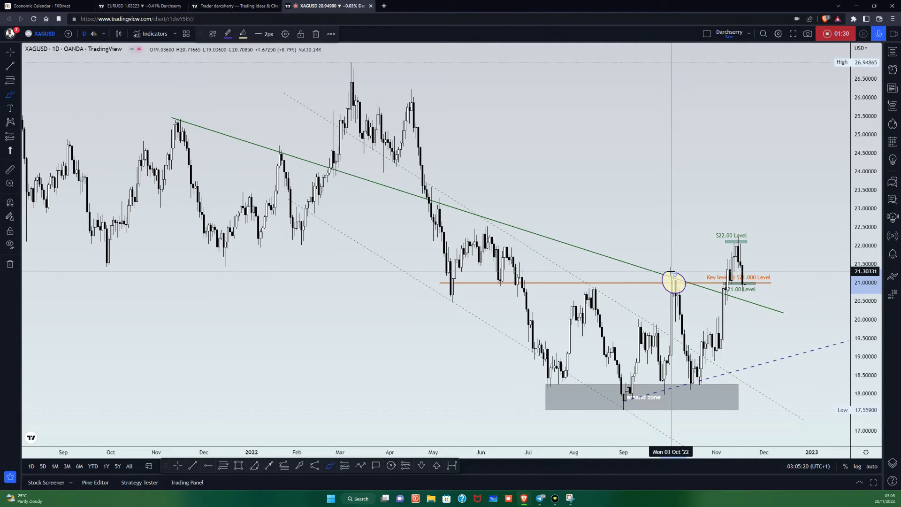
pyautogui.press('Delete')
pyautogui.moveTo(727, 282)
pyautogui.mouseDown()
pyautogui.moveTo(736, 297)
pyautogui.moveTo(726, 283)
pyautogui.mouseUp()
pyautogui.press('Delete')
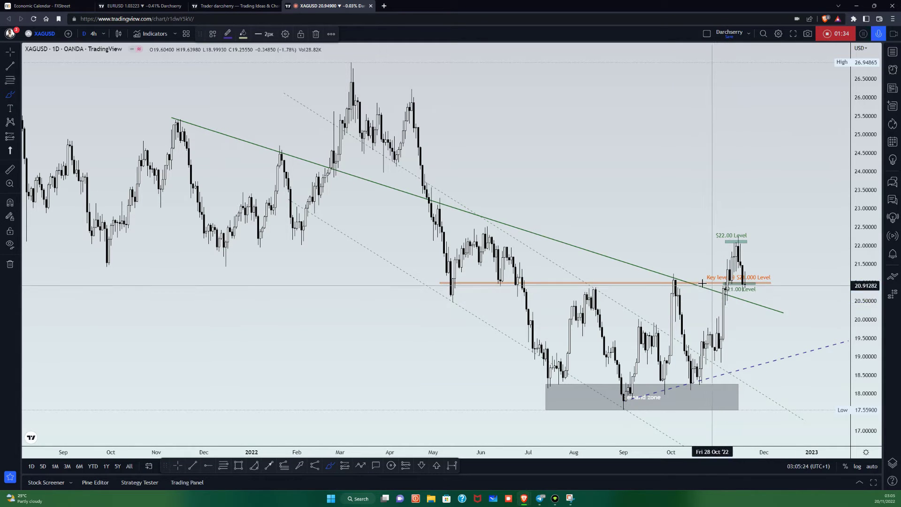
pyautogui.scroll(3, 413, 276)
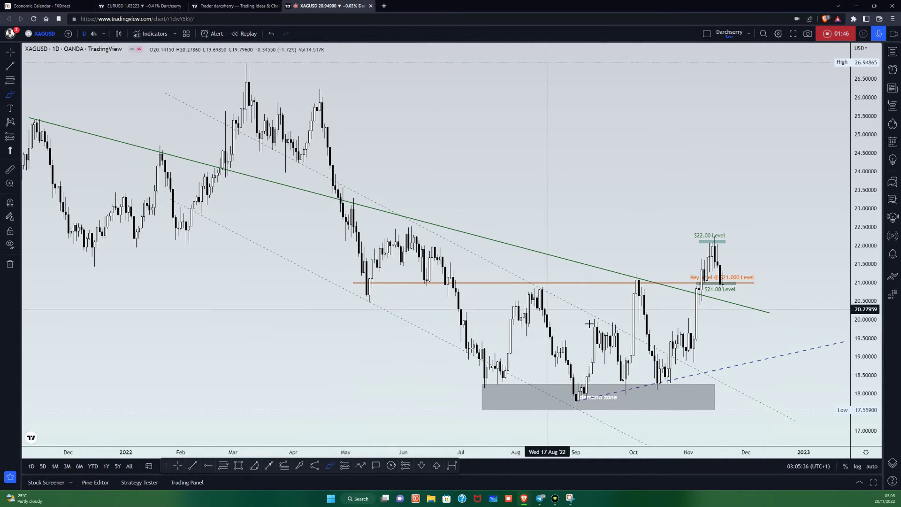
# - Brush-circle the October pullback and early-November trendline candles, erasing each circle afterward
pyautogui.click(648, 333)
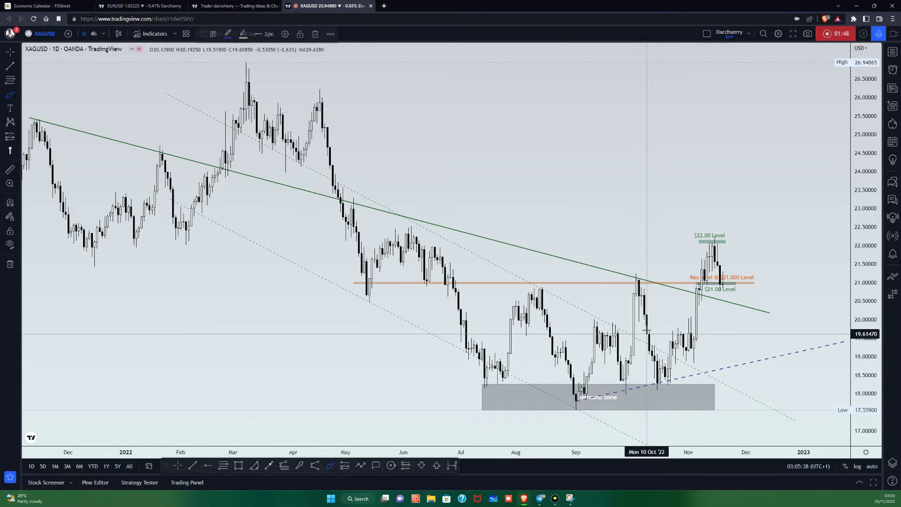
pyautogui.click(641, 333)
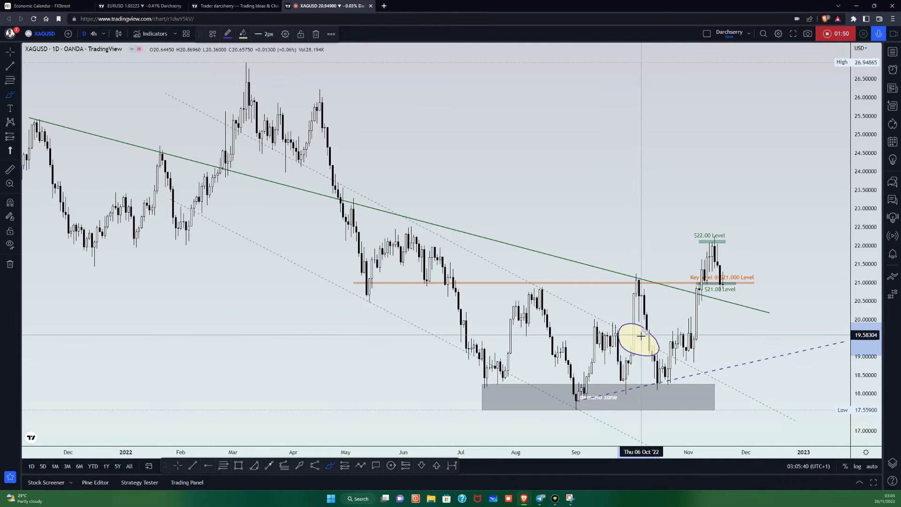
pyautogui.press('Escape')
pyautogui.moveTo(670, 348)
pyautogui.mouseDown()
pyautogui.moveTo(700, 350)
pyautogui.moveTo(687, 368)
pyautogui.moveTo(680, 337)
pyautogui.mouseUp()
pyautogui.press('Delete')
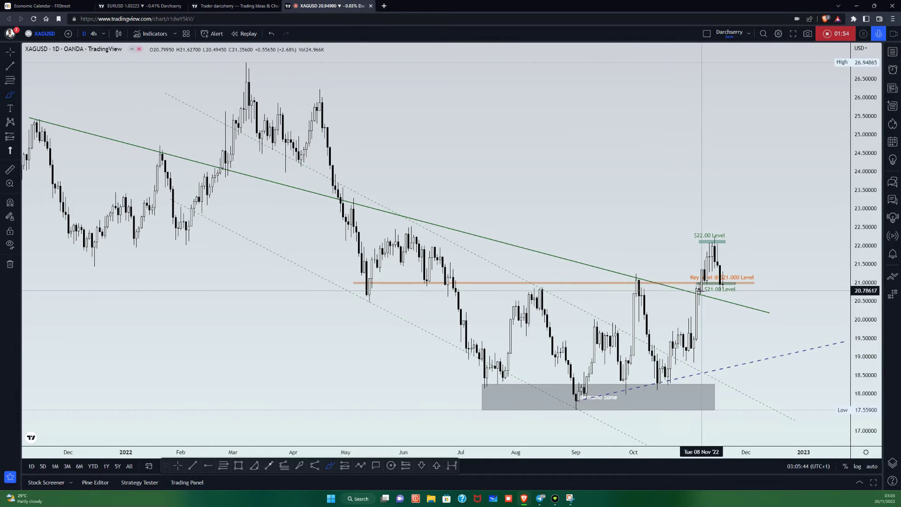
pyautogui.moveTo(702, 281); pyautogui.dragTo(700, 277)
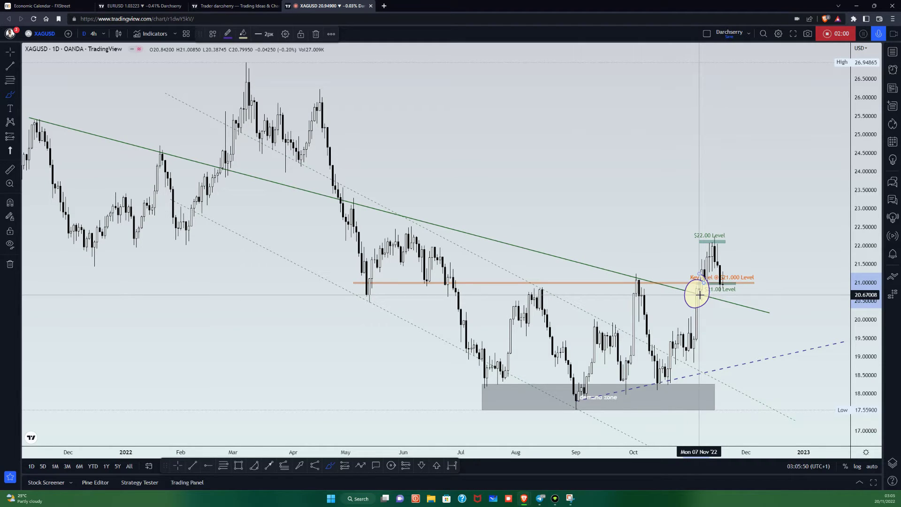
pyautogui.press('Delete')
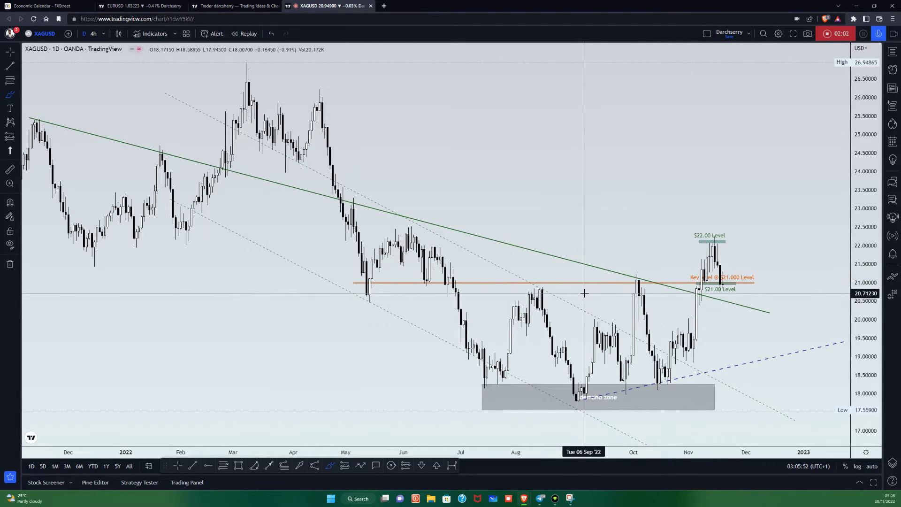
# - Zoom into April 2022 onward and briefly mark the May low on the $21 line
pyautogui.scroll(3, 584, 291)
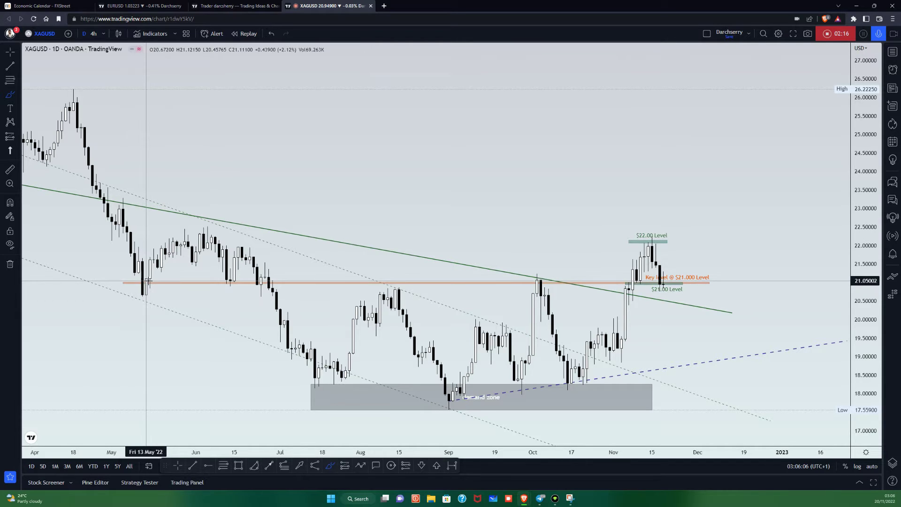
pyautogui.click(150, 277)
pyautogui.click(149, 282)
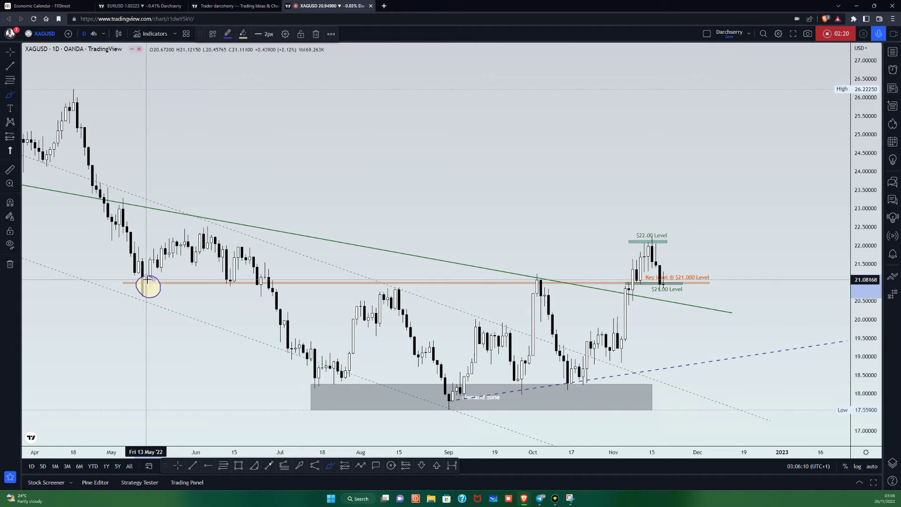
pyautogui.click(149, 281)
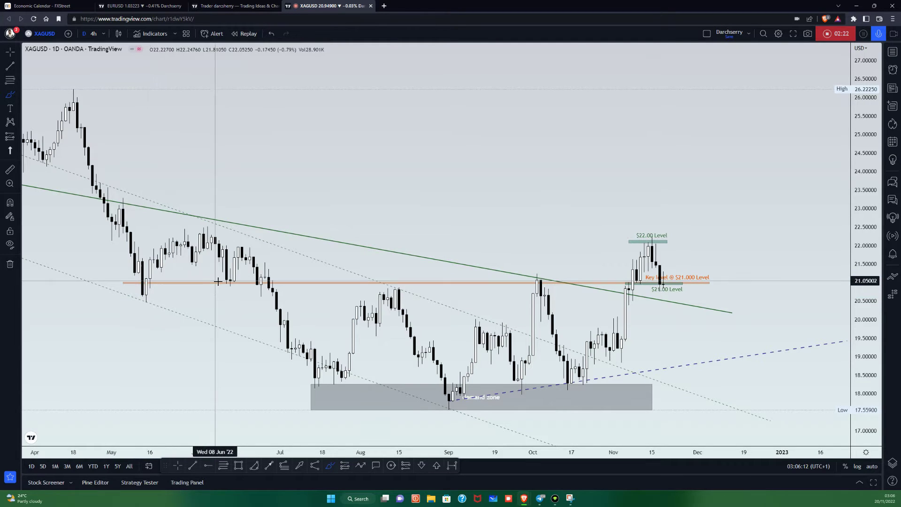
# - Circle the June lows and early-November retest at the $21 level, then clear the mark
pyautogui.moveTo(236, 275)
pyautogui.mouseDown()
pyautogui.moveTo(211, 280)
pyautogui.moveTo(248, 292)
pyautogui.mouseUp()
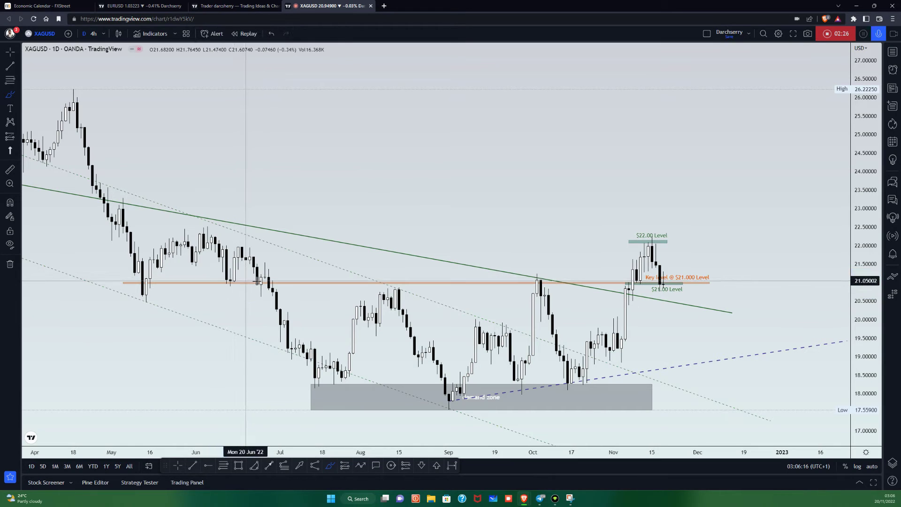
pyautogui.moveTo(265, 272); pyautogui.dragTo(262, 299)
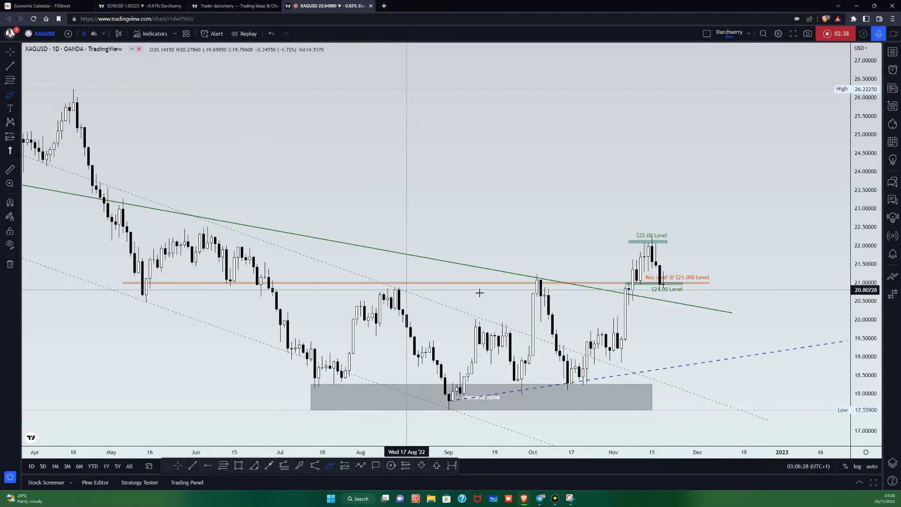
pyautogui.moveTo(521, 278); pyautogui.dragTo(555, 288)
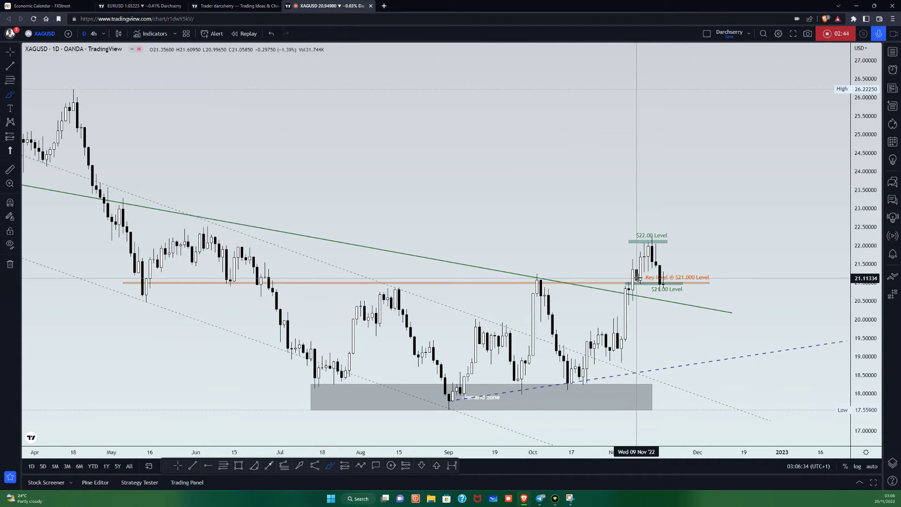
pyautogui.moveTo(637, 279); pyautogui.dragTo(617, 277)
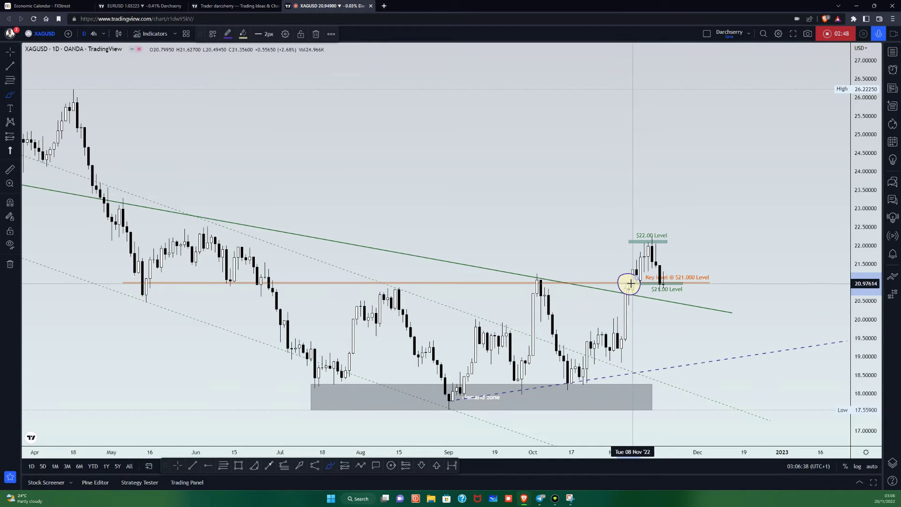
pyautogui.click(633, 283)
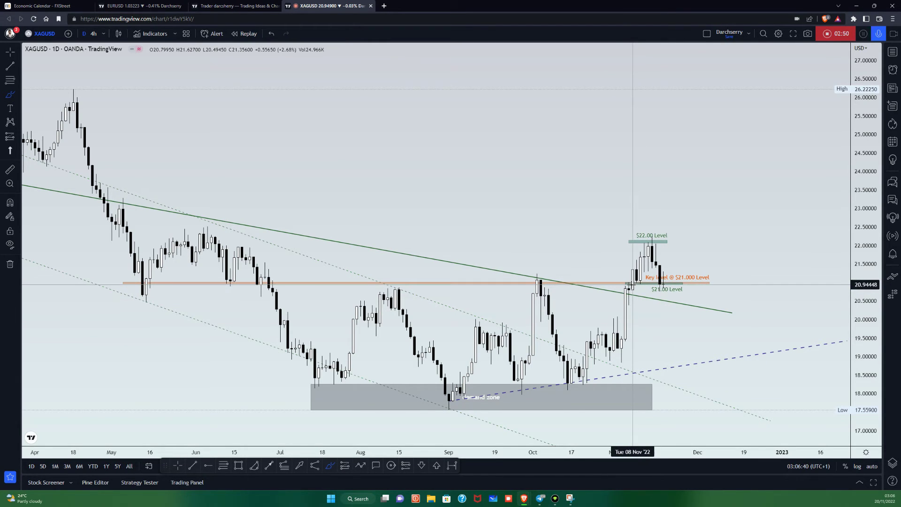
# - Zoom back to May and briefly circle the top candles at the $22 level
pyautogui.scroll(3, 633, 285)
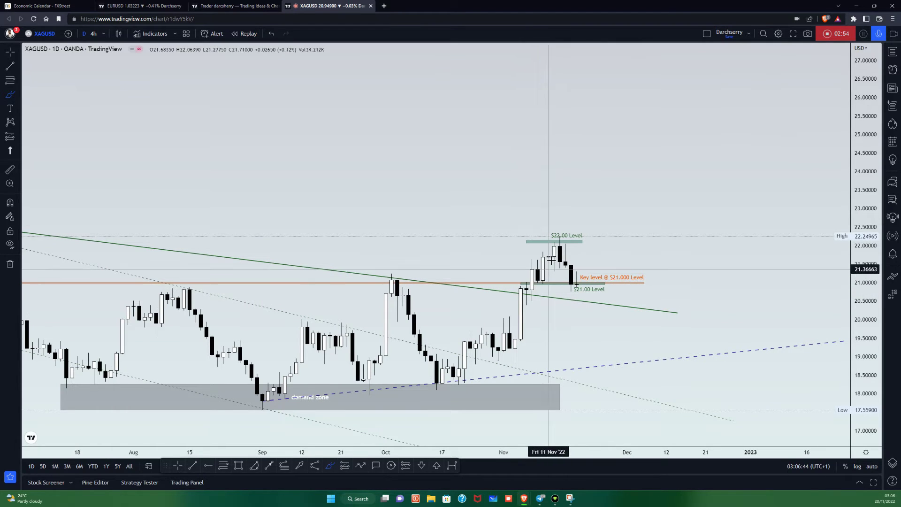
pyautogui.moveTo(562, 234); pyautogui.dragTo(557, 253)
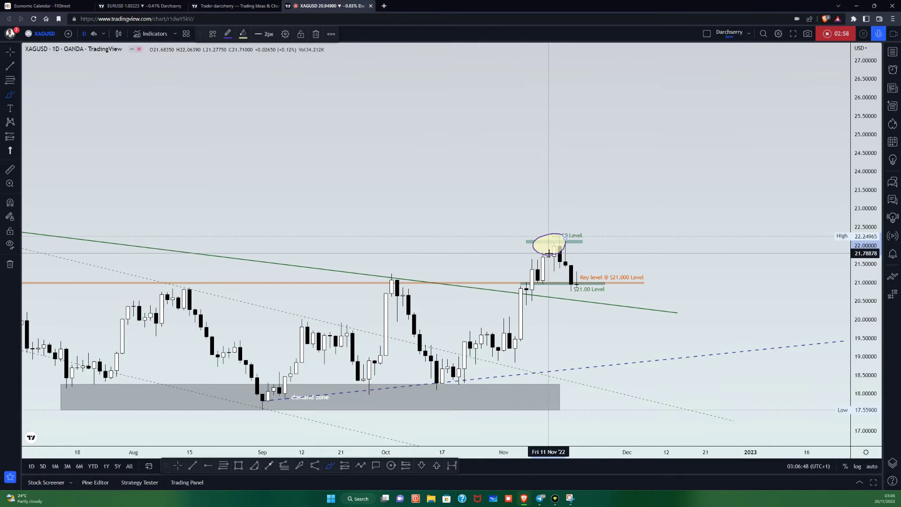
pyautogui.press('Delete')
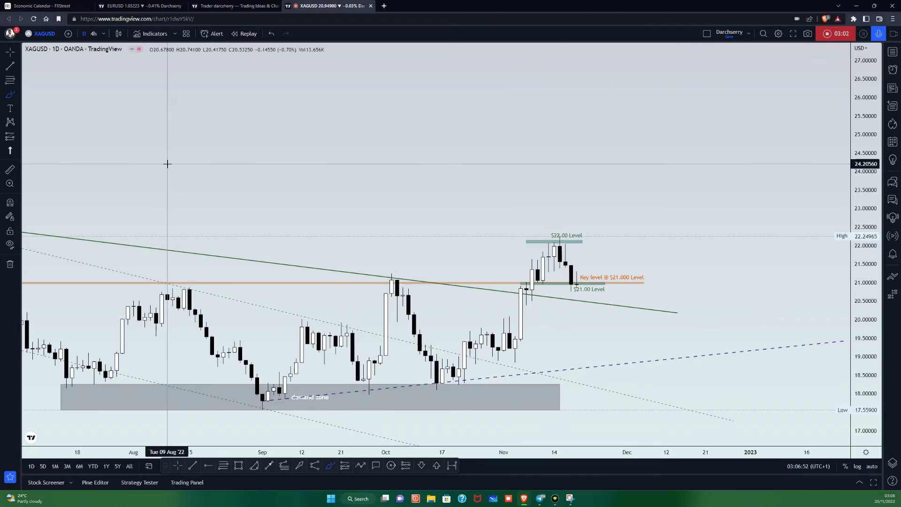
# - Circle the recent highs near $22 and the breakout candles near $21, removing both
pyautogui.scroll(-3, 268, 185)
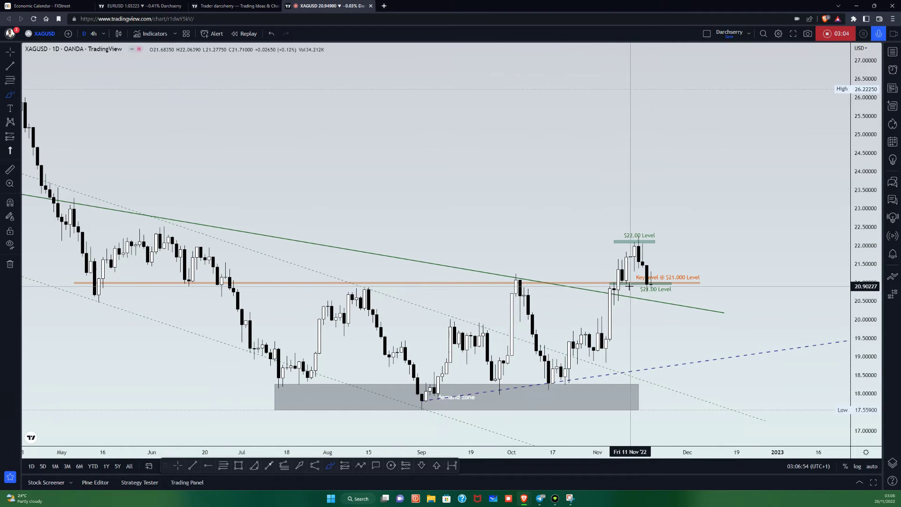
pyautogui.moveTo(650, 238)
pyautogui.mouseDown()
pyautogui.moveTo(628, 234)
pyautogui.moveTo(612, 248)
pyautogui.moveTo(619, 290)
pyautogui.moveTo(646, 293)
pyautogui.moveTo(649, 234)
pyautogui.mouseUp()
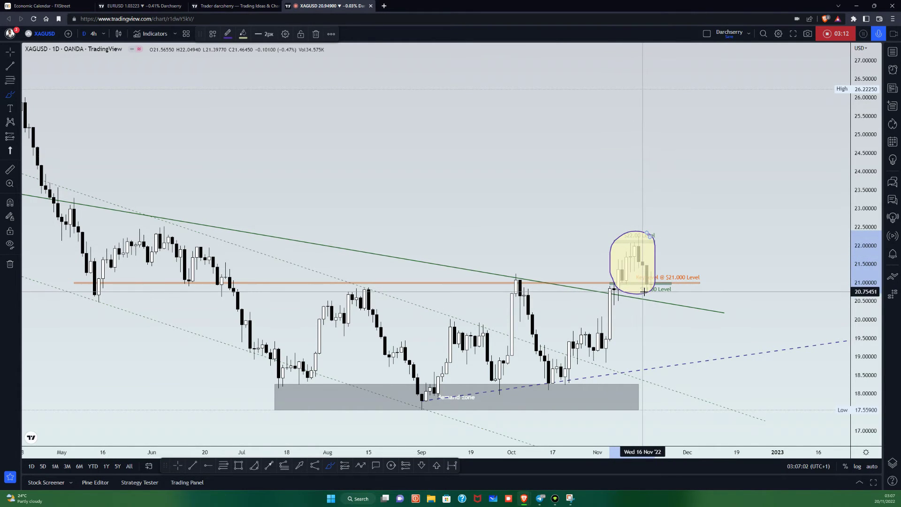
pyautogui.hotkey('ctrl', 'z')
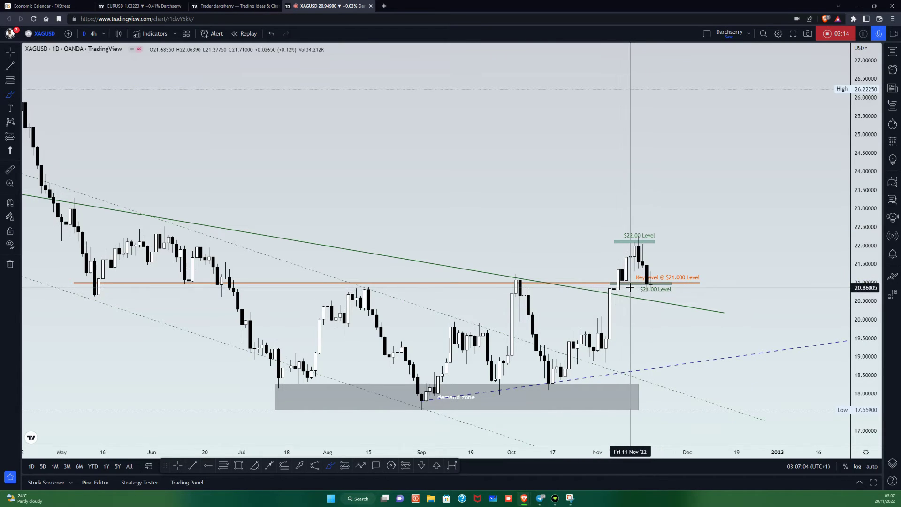
pyautogui.moveTo(625, 285)
pyautogui.mouseDown()
pyautogui.moveTo(596, 278)
pyautogui.moveTo(610, 307)
pyautogui.moveTo(637, 288)
pyautogui.moveTo(614, 277)
pyautogui.mouseUp()
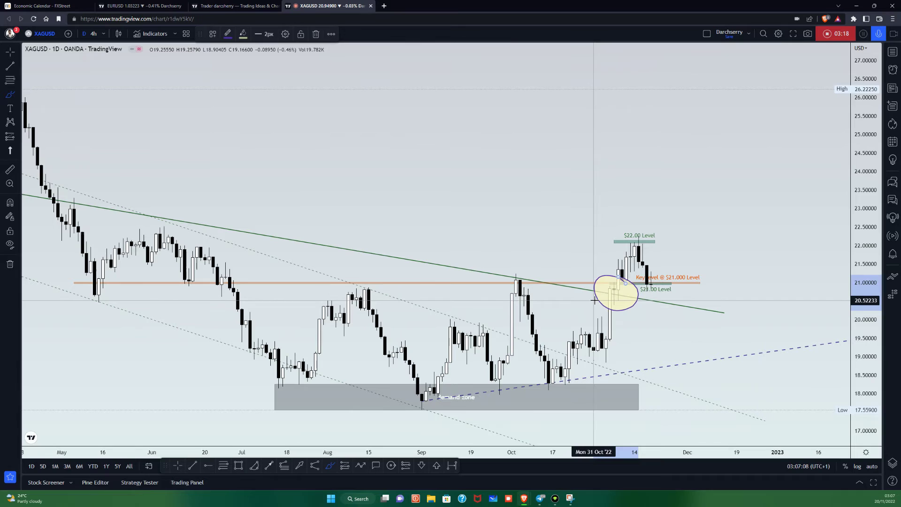
pyautogui.press('Delete')
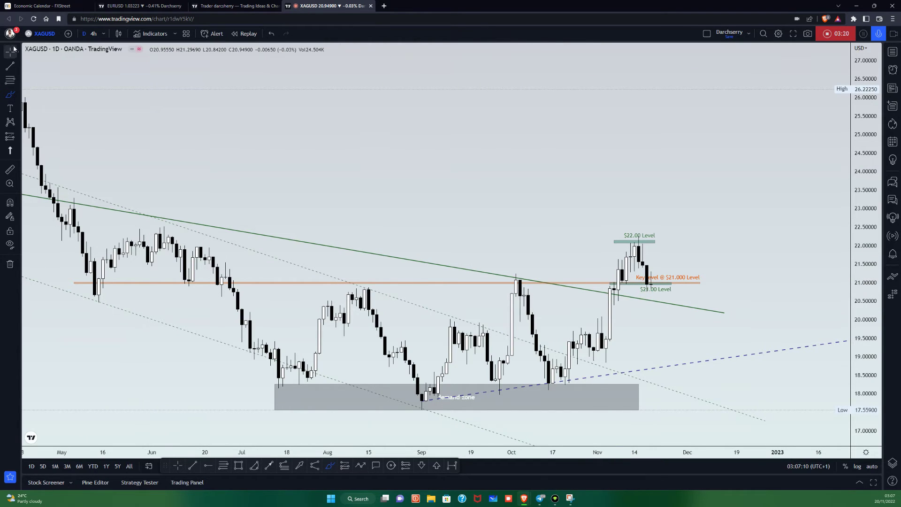
# - Zoom out and pan the chart to show most of 2022's XAGUSD history
pyautogui.scroll(-2, 346, 159)
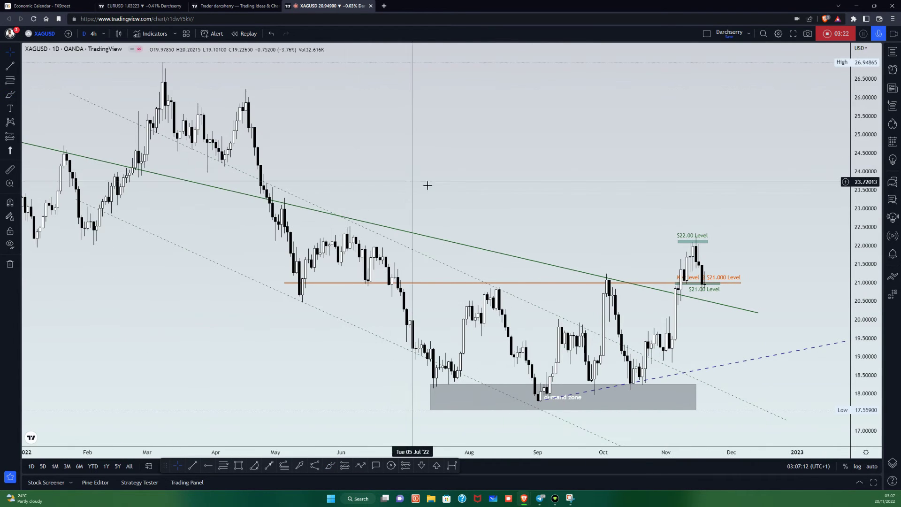
pyautogui.moveTo(430, 188); pyautogui.dragTo(465, 151)
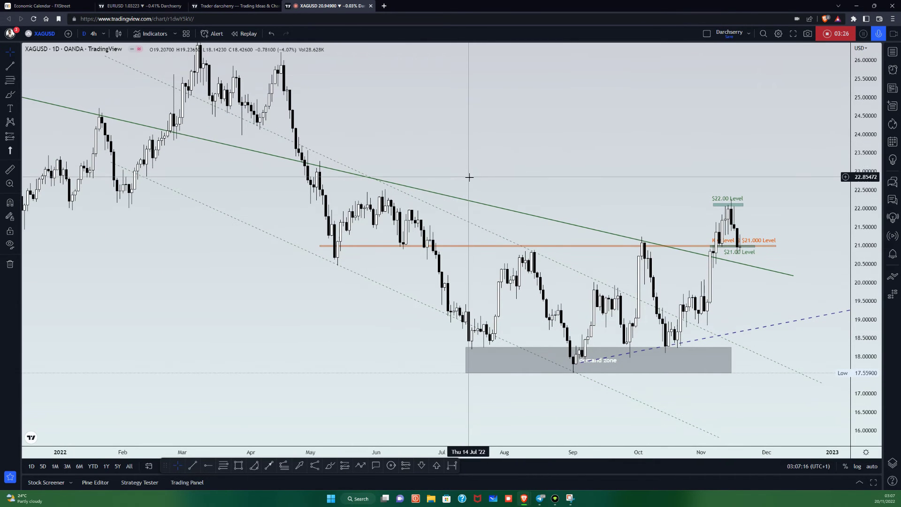
pyautogui.moveTo(539, 189); pyautogui.dragTo(505, 189)
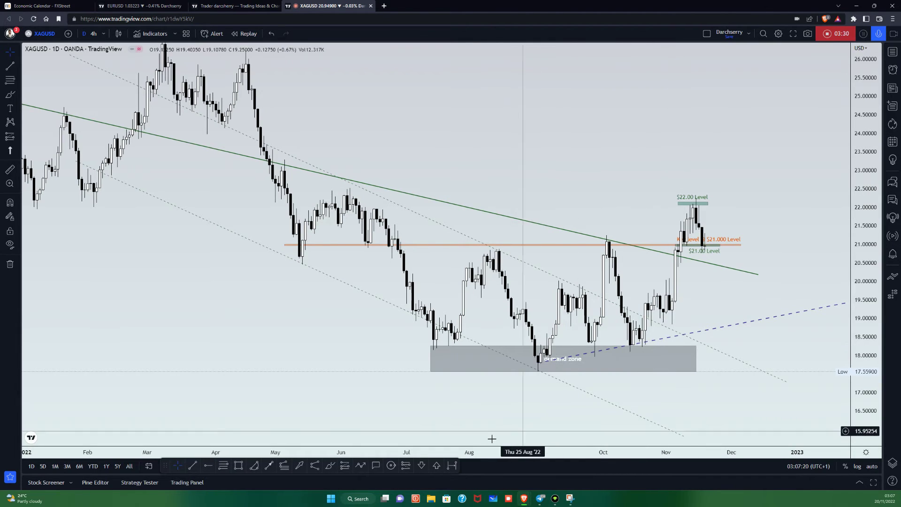
# - Loop the recent candles with the Brush tool, then undo the loop
pyautogui.click(330, 465)
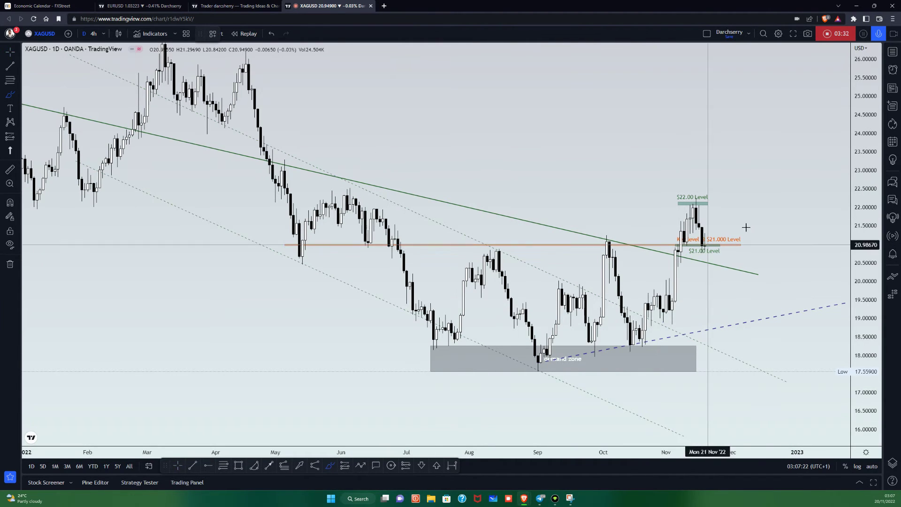
pyautogui.moveTo(714, 209)
pyautogui.mouseDown()
pyautogui.moveTo(693, 196)
pyautogui.moveTo(655, 214)
pyautogui.moveTo(715, 260)
pyautogui.moveTo(713, 207)
pyautogui.mouseUp()
pyautogui.hotkey('ctrl', 'z')
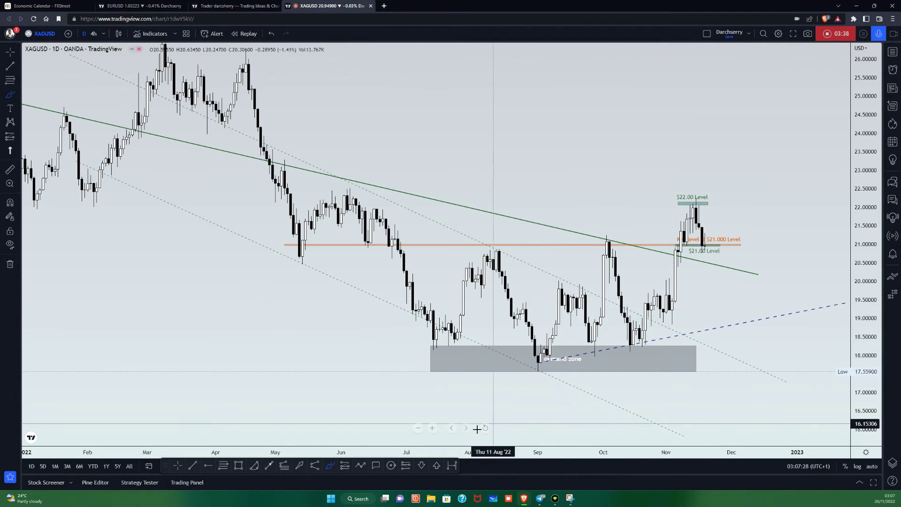
pyautogui.click(360, 465)
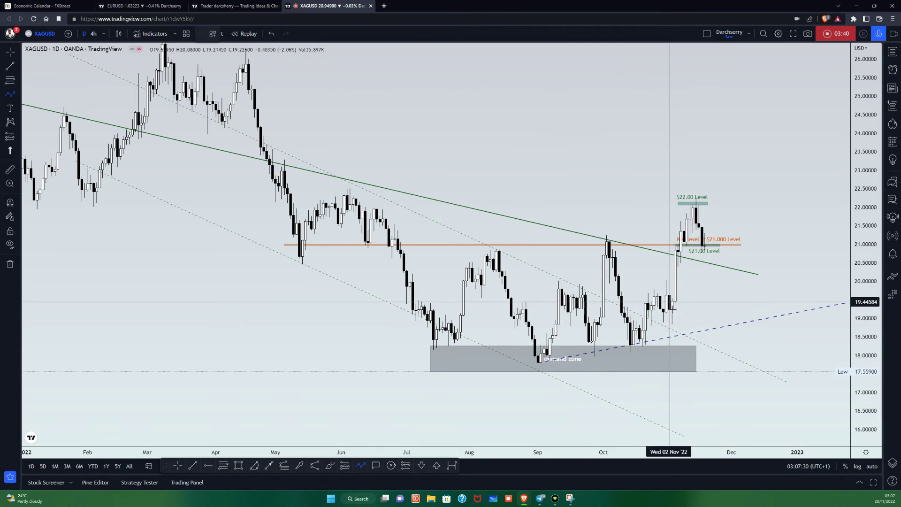
pyautogui.click(663, 325)
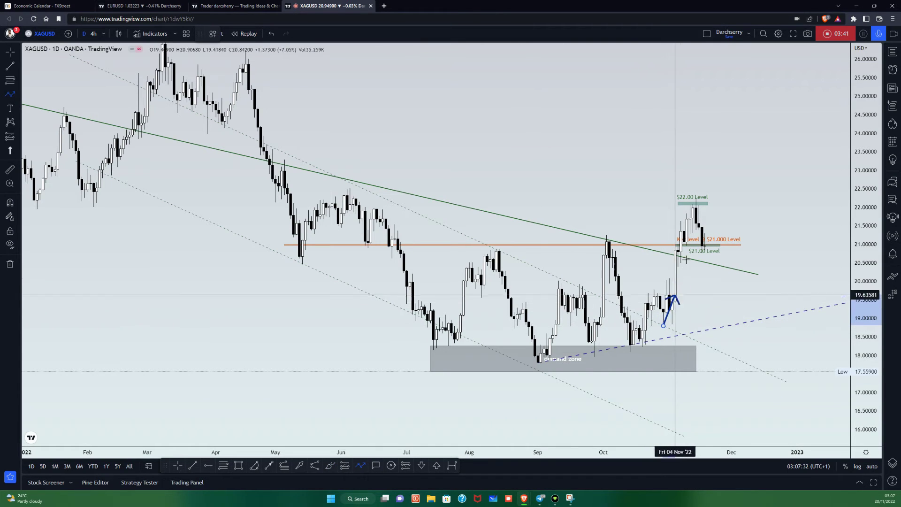
pyautogui.click(690, 201)
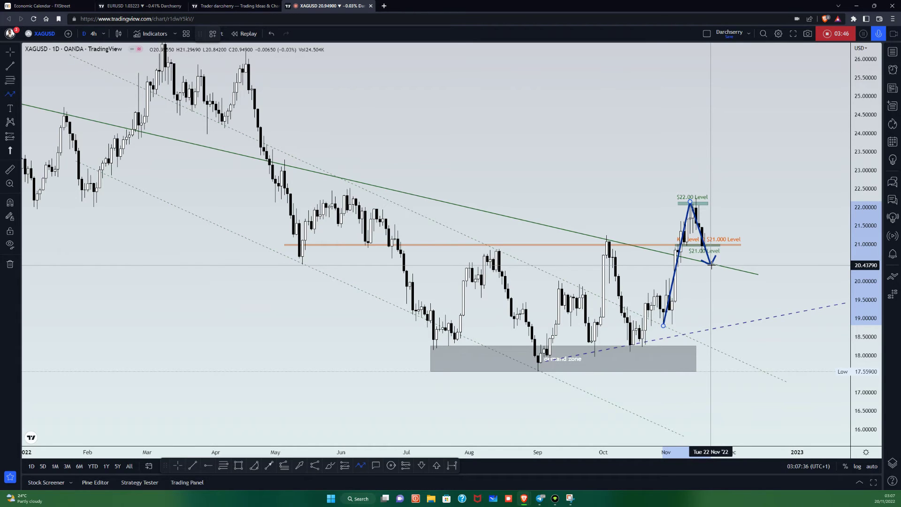
pyautogui.click(710, 265)
pyautogui.click(717, 247)
pyautogui.click(726, 256)
pyautogui.doubleClick(741, 230)
pyautogui.moveTo(741, 230); pyautogui.dragTo(769, 110)
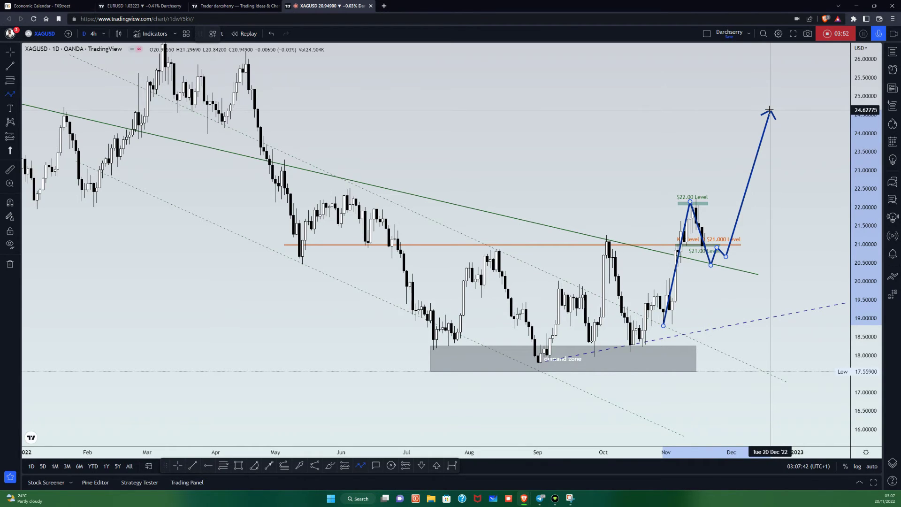
pyautogui.press('Delete')
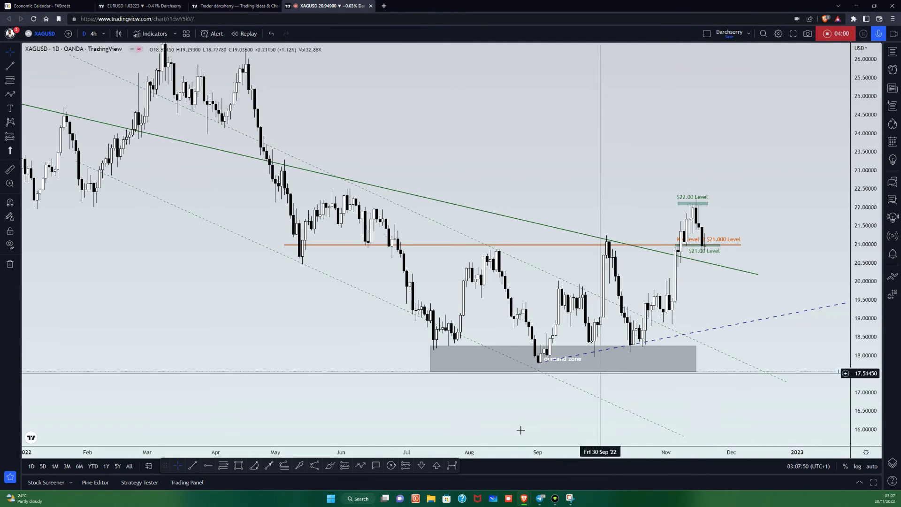
# - Draw a bearish path from the recent candles via 19.94 and $21 down to the 17.56 demand-zone low
pyautogui.click(362, 464)
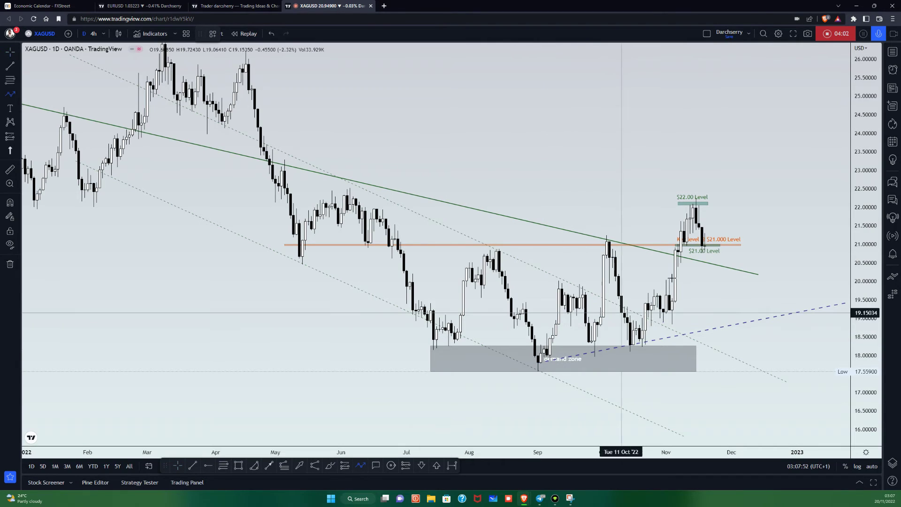
pyautogui.click(698, 225)
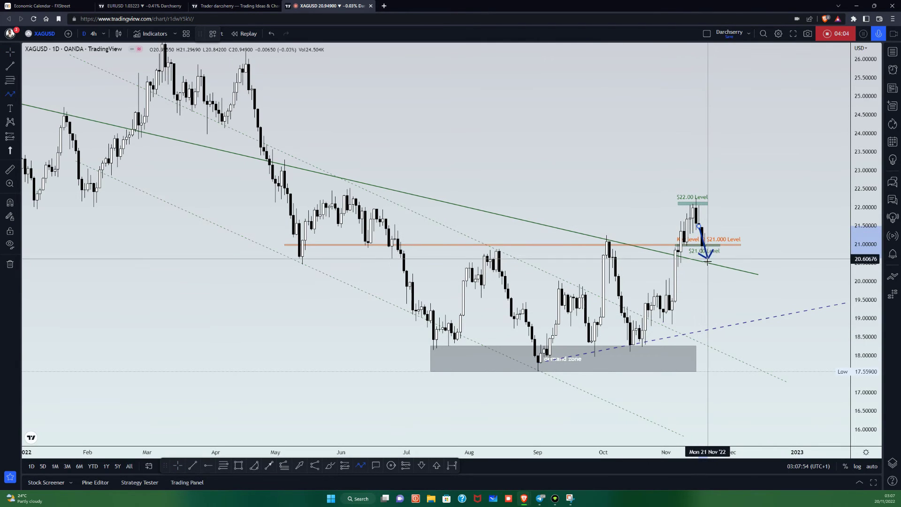
pyautogui.click(713, 283)
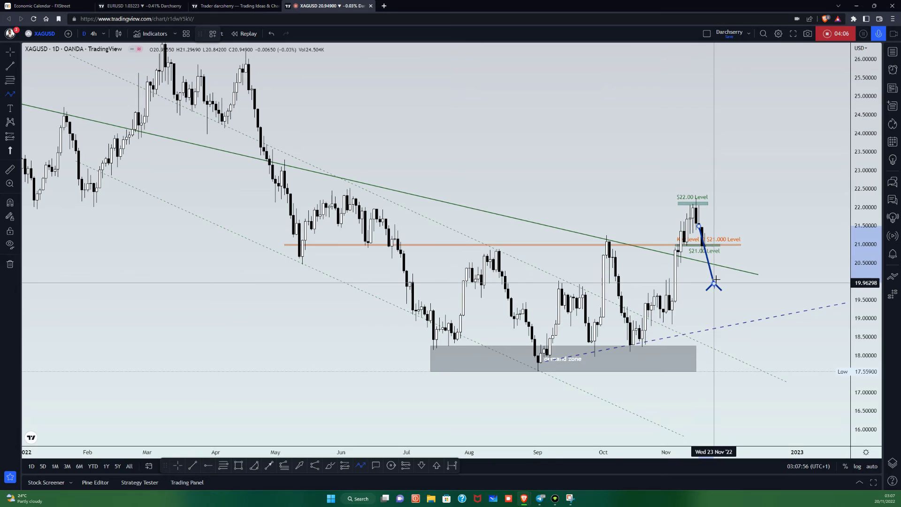
pyautogui.click(731, 246)
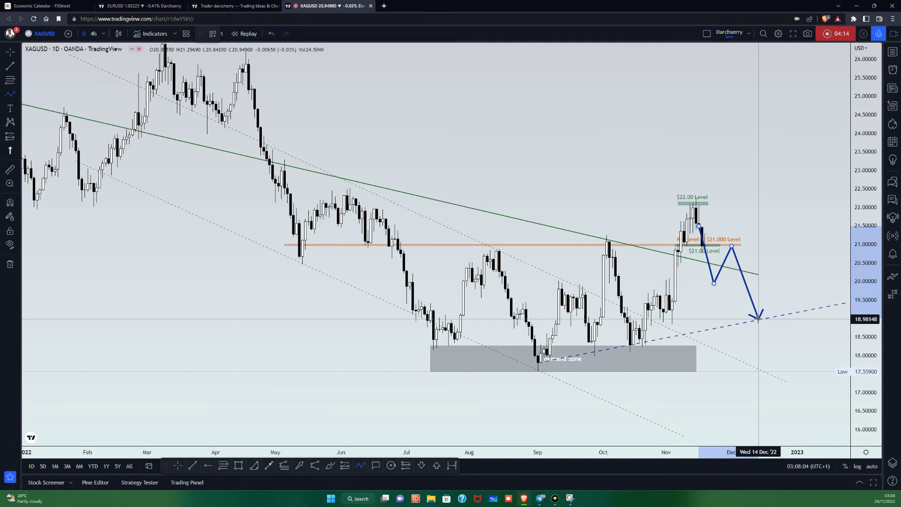
pyautogui.doubleClick(770, 372)
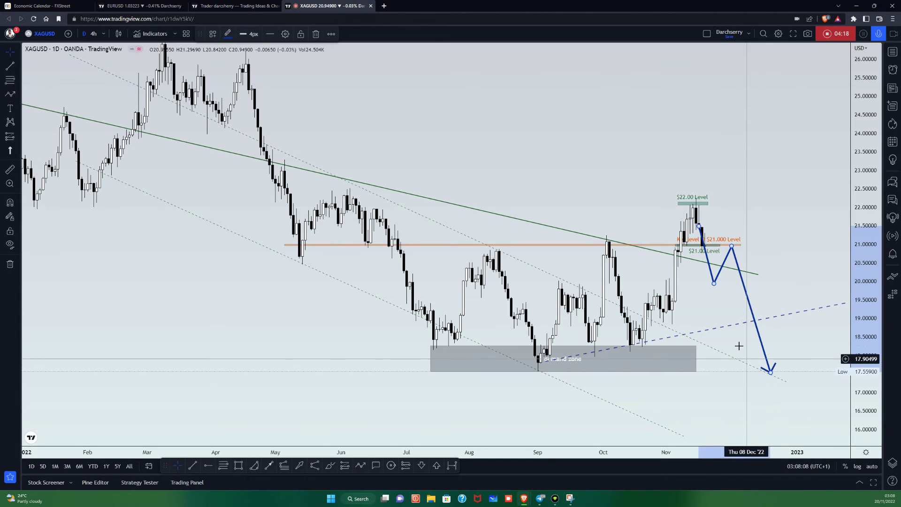
# - Shift the chart to leave room into 2023, cancel a rebound path, and delete the bearish path
pyautogui.moveTo(671, 425); pyautogui.dragTo(555, 409)
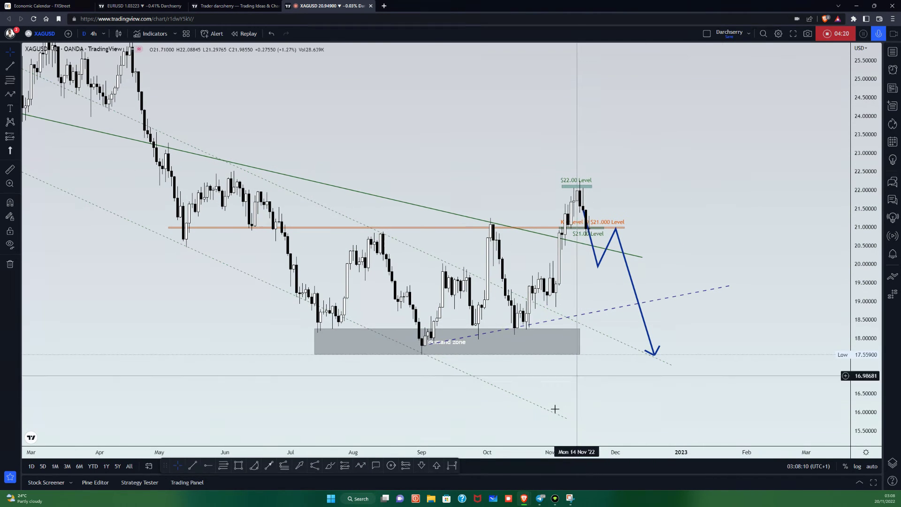
pyautogui.click(361, 465)
pyautogui.click(654, 353)
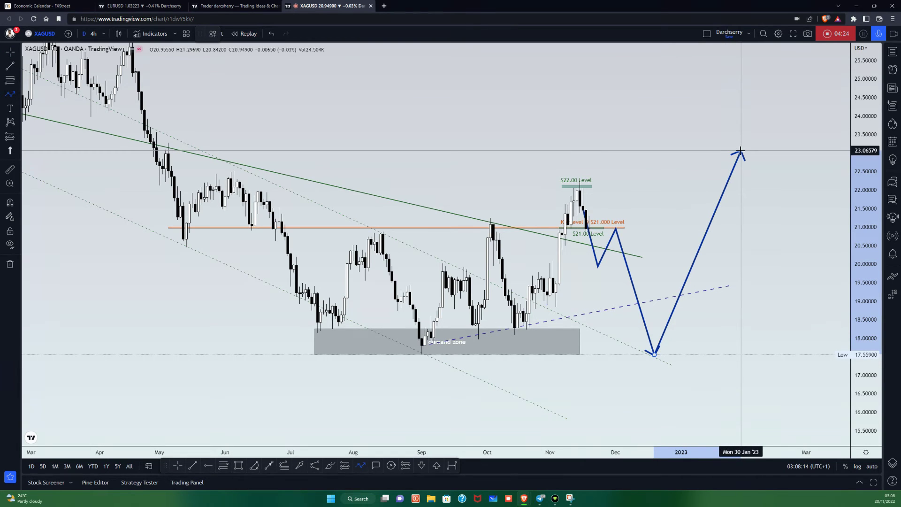
pyautogui.press('Escape')
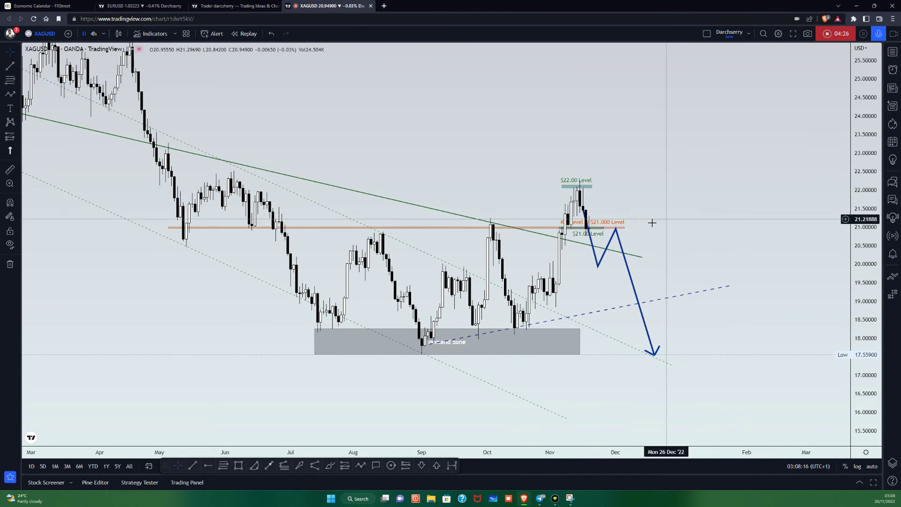
pyautogui.click(600, 265)
pyautogui.press('Delete')
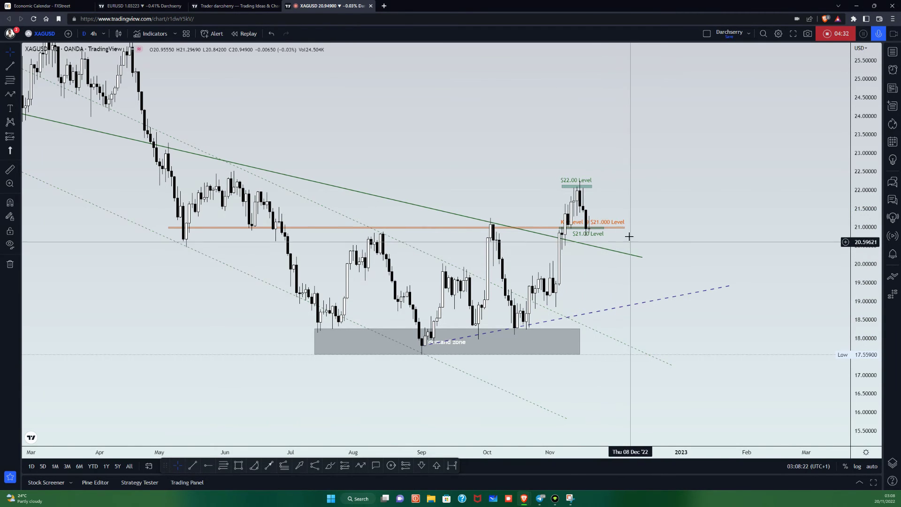
# - Reframe the chart and brush a yellow loop around the mid-November candles on the $21 level
pyautogui.scroll(2, 466, 179)
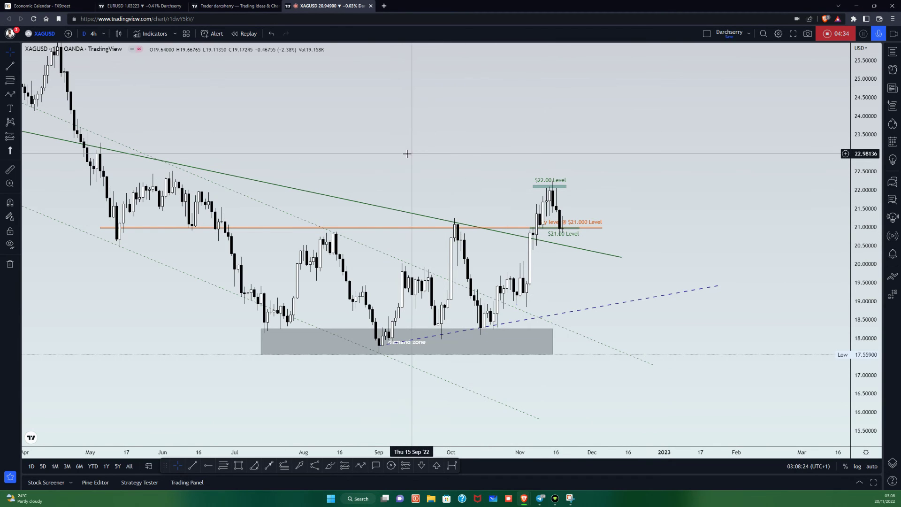
pyautogui.moveTo(364, 151); pyautogui.dragTo(455, 148)
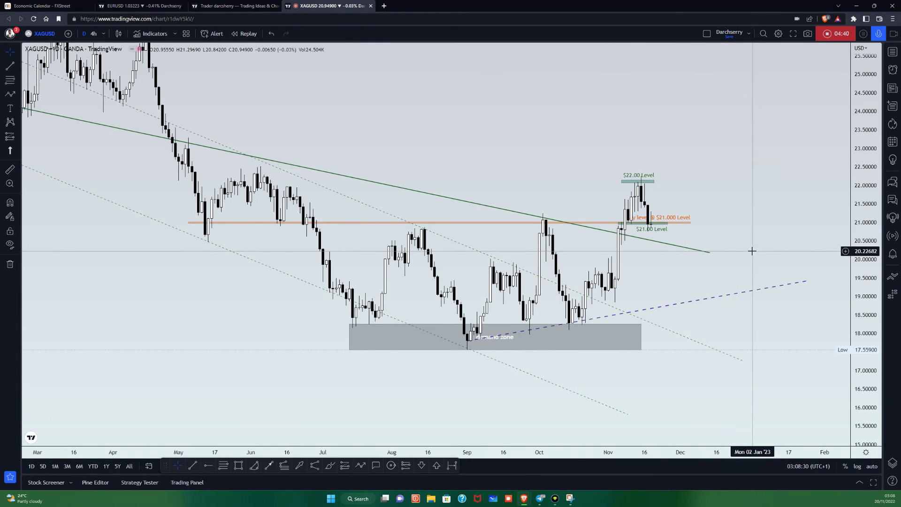
pyautogui.scroll(1, 752, 250)
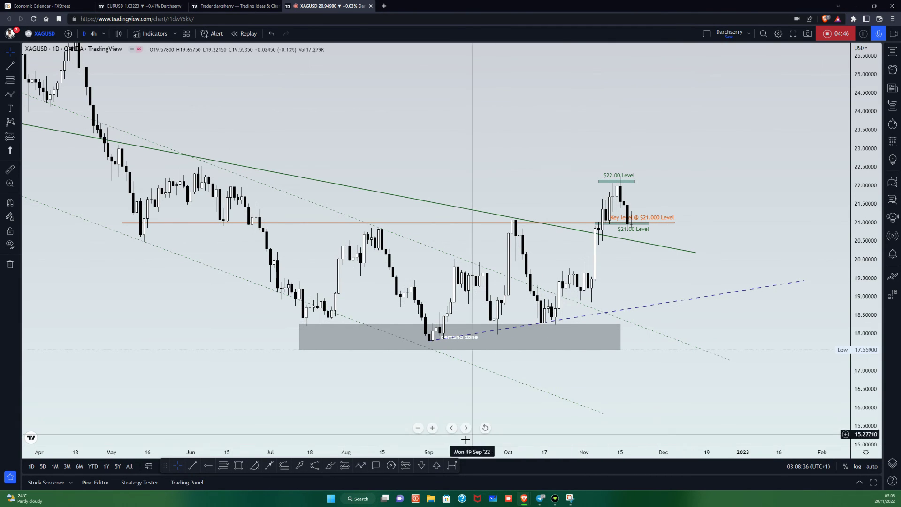
pyautogui.click(331, 466)
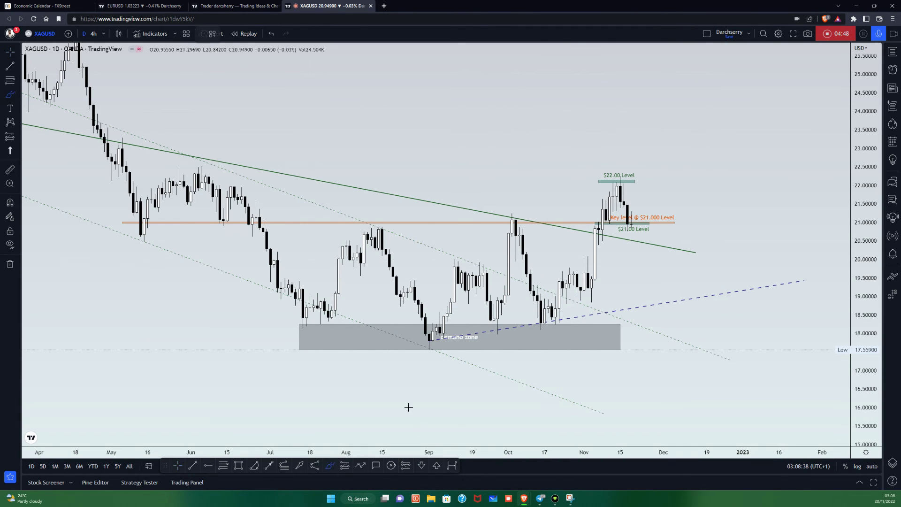
pyautogui.moveTo(635, 214)
pyautogui.mouseDown()
pyautogui.moveTo(610, 224)
pyautogui.moveTo(621, 242)
pyautogui.moveTo(649, 232)
pyautogui.moveTo(636, 213)
pyautogui.mouseUp()
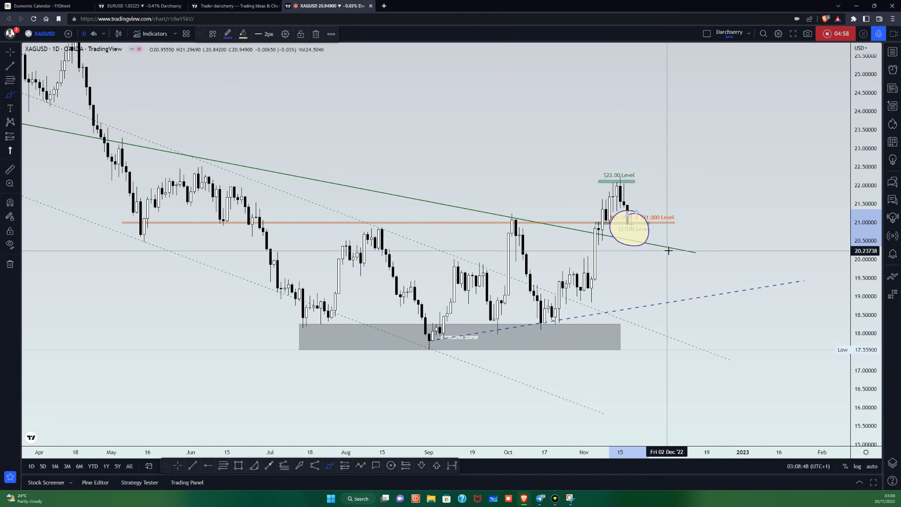
# - Delete the yellow brush circle around the mid-November candles
pyautogui.press('Delete')
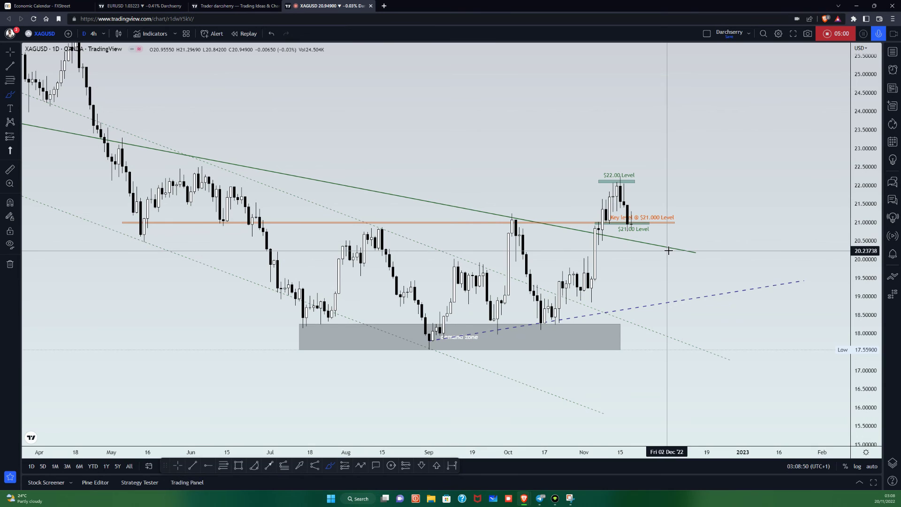